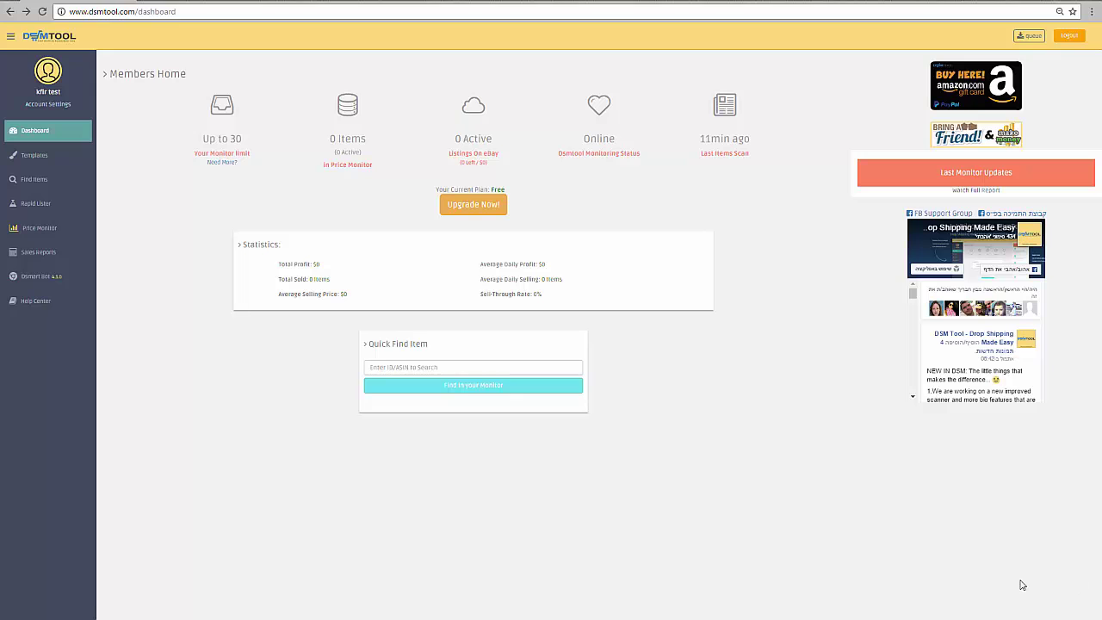
Step: Open the help center's eBay drop shipping useful links and opt in to eBay business policies
{"action": "left_click", "coordinate": [50, 308]}
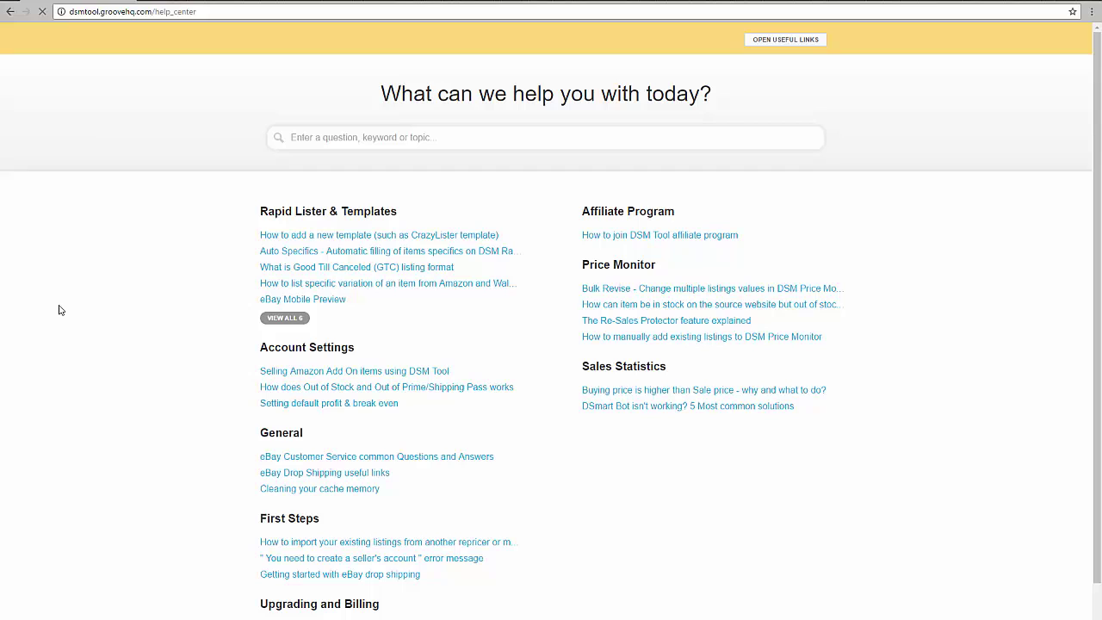
{"action": "left_click", "coordinate": [779, 43]}
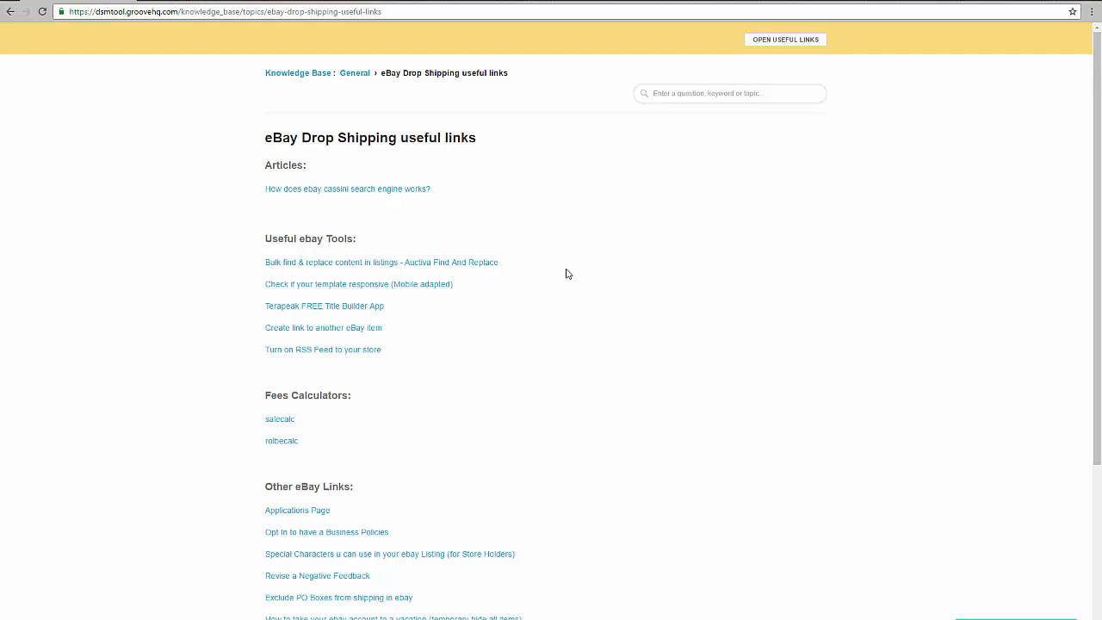
{"action": "scroll", "coordinate": [567, 277], "scroll_direction": "down", "scroll_amount": 1}
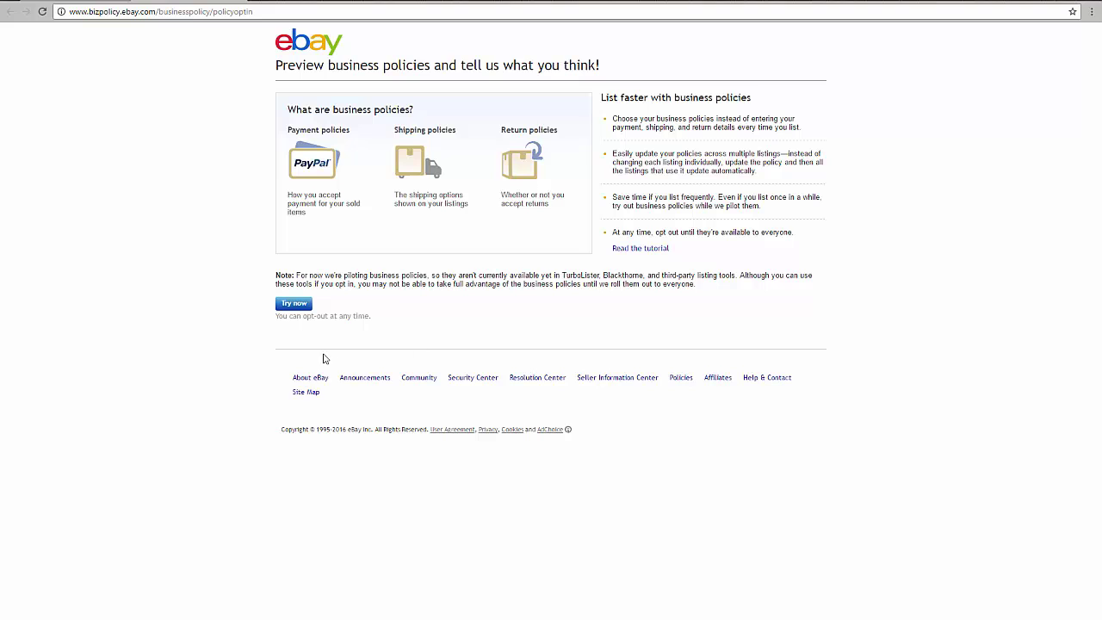
{"action": "left_click", "coordinate": [294, 305]}
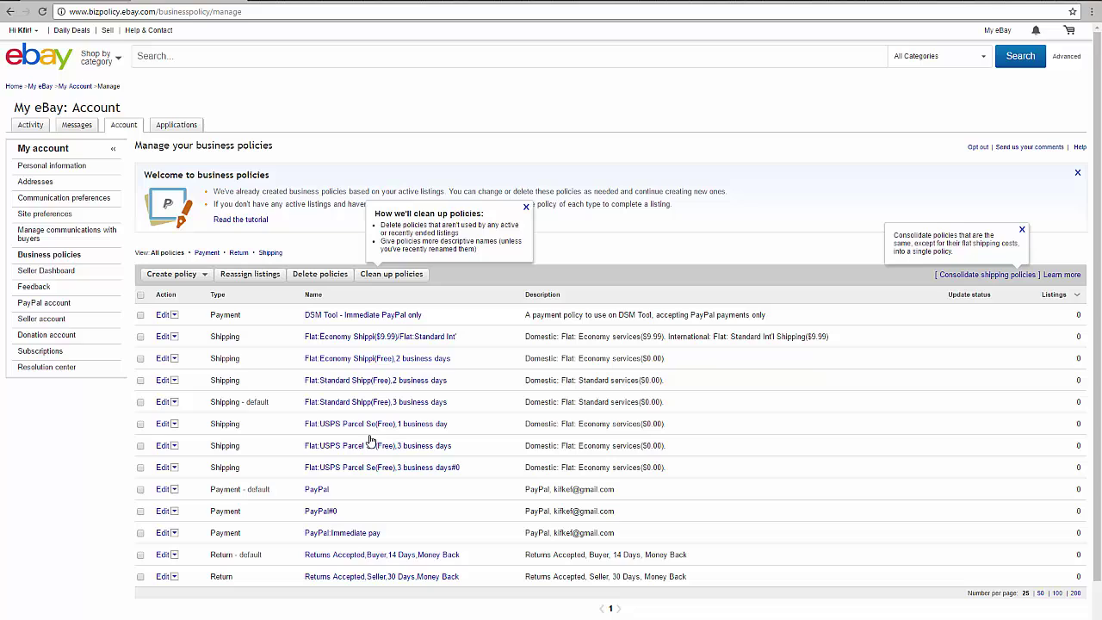
Step: Dismiss the policy clean-up tip and start a new shipping policy named "Test Policy"
{"action": "left_click", "coordinate": [526, 209]}
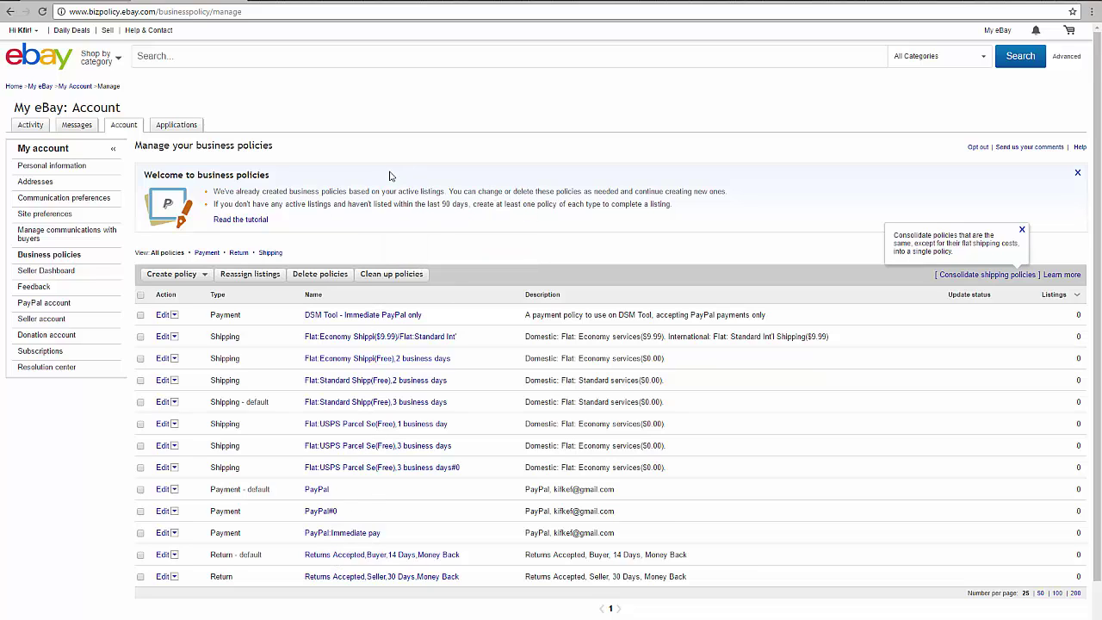
{"action": "left_click", "coordinate": [204, 275]}
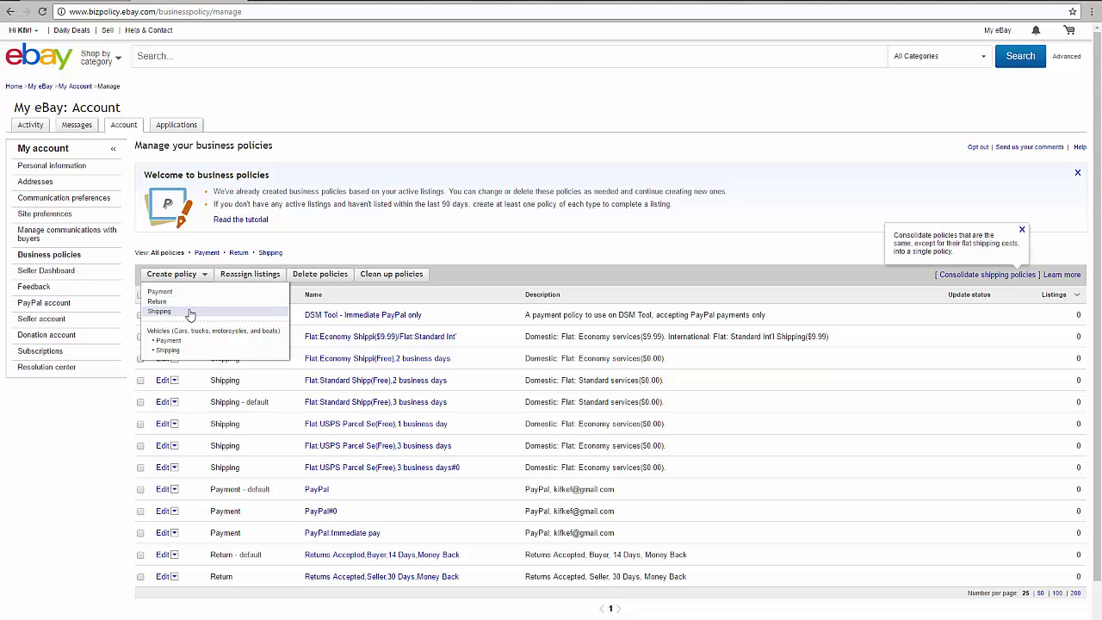
{"action": "left_click", "coordinate": [188, 312]}
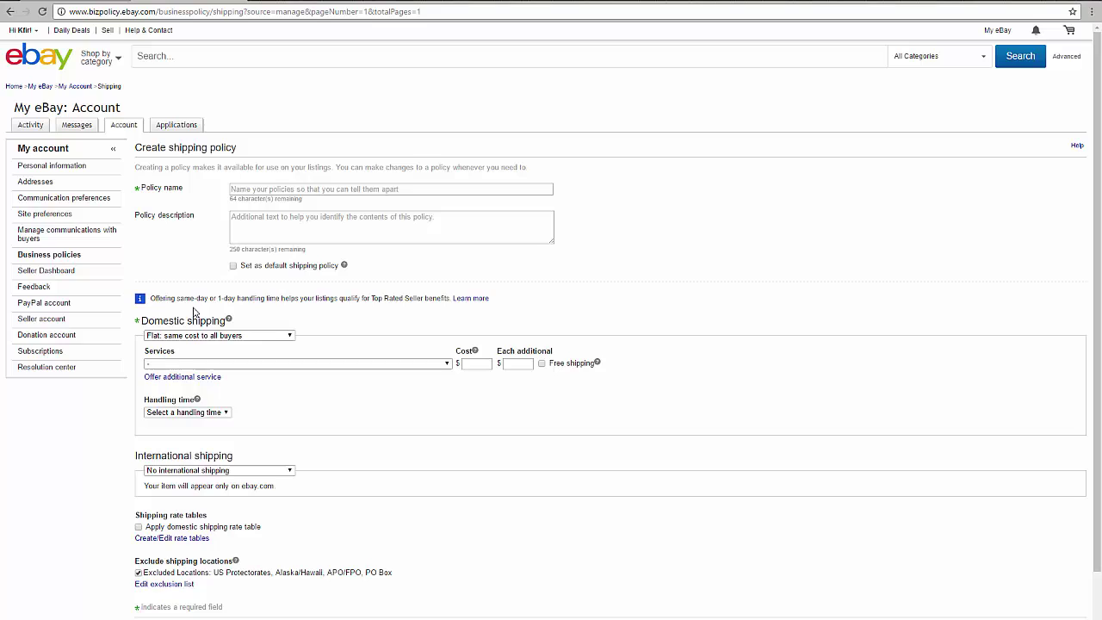
{"action": "left_click", "coordinate": [425, 190]}
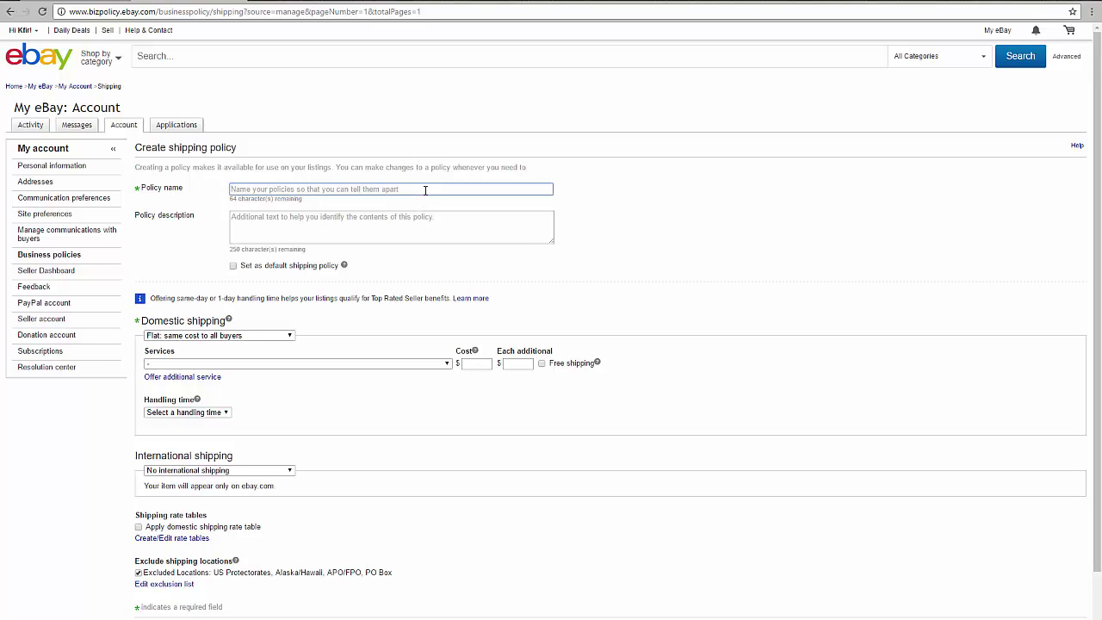
{"action": "type", "text": "Ткр"}
{"action": "key", "text": "BackSpace"}
{"action": "key", "text": "BackSpace"}
{"action": "key", "text": "BackSpace"}
{"action": "key", "text": "BackSpace"}
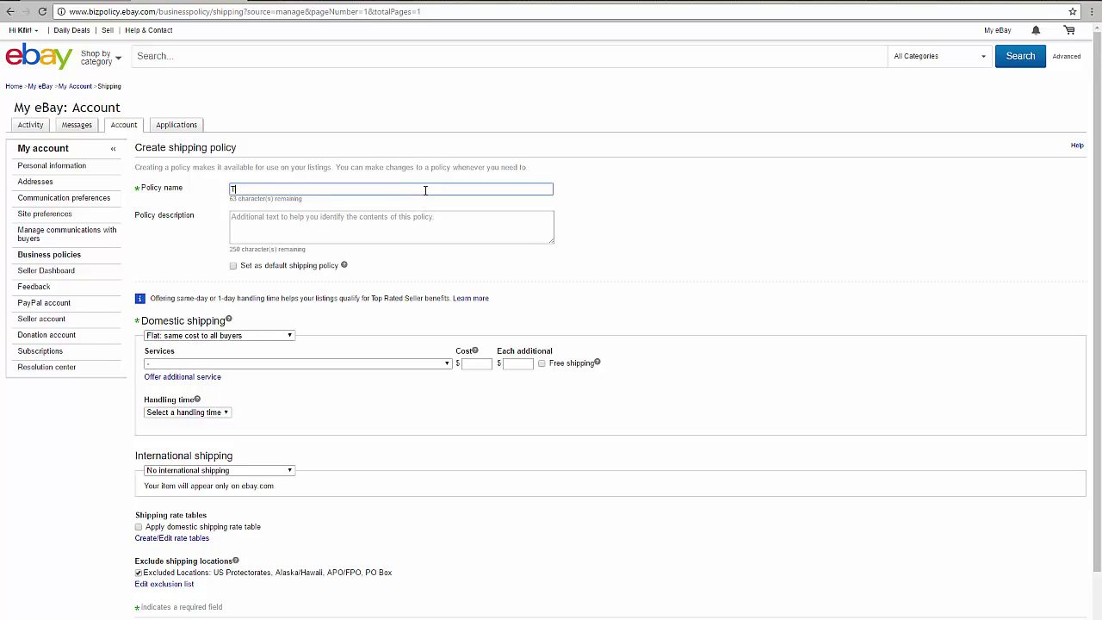
{"action": "type", "text": "Test Policy"}
Step: Enter "Hello World Policy" as the shipping policy's description
{"action": "left_click", "coordinate": [375, 224]}
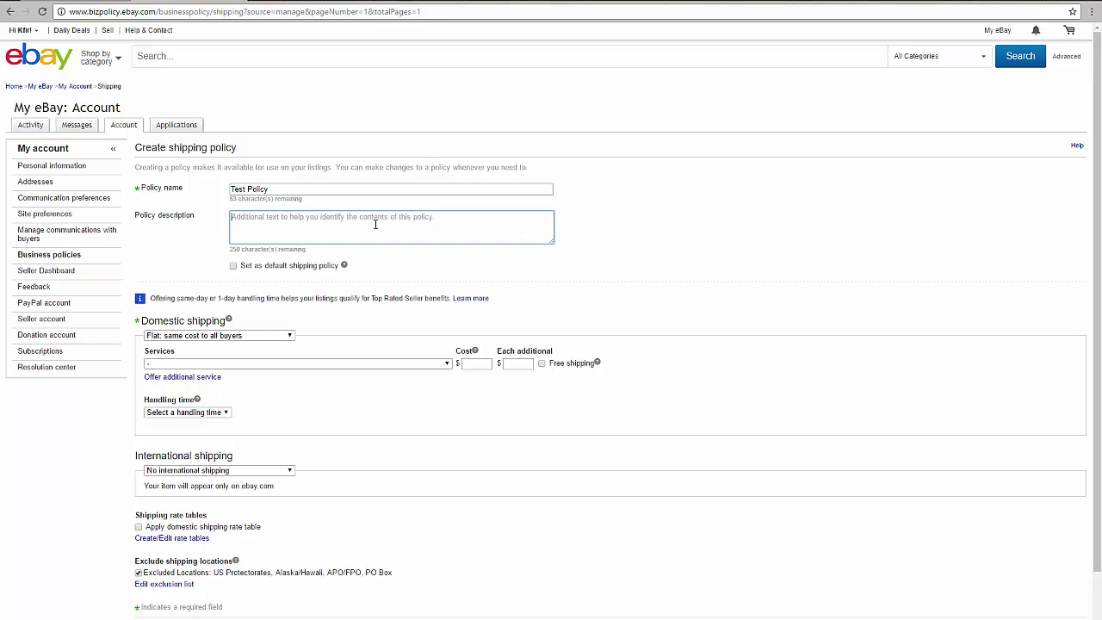
{"action": "type", "text": "HELLO wO"}
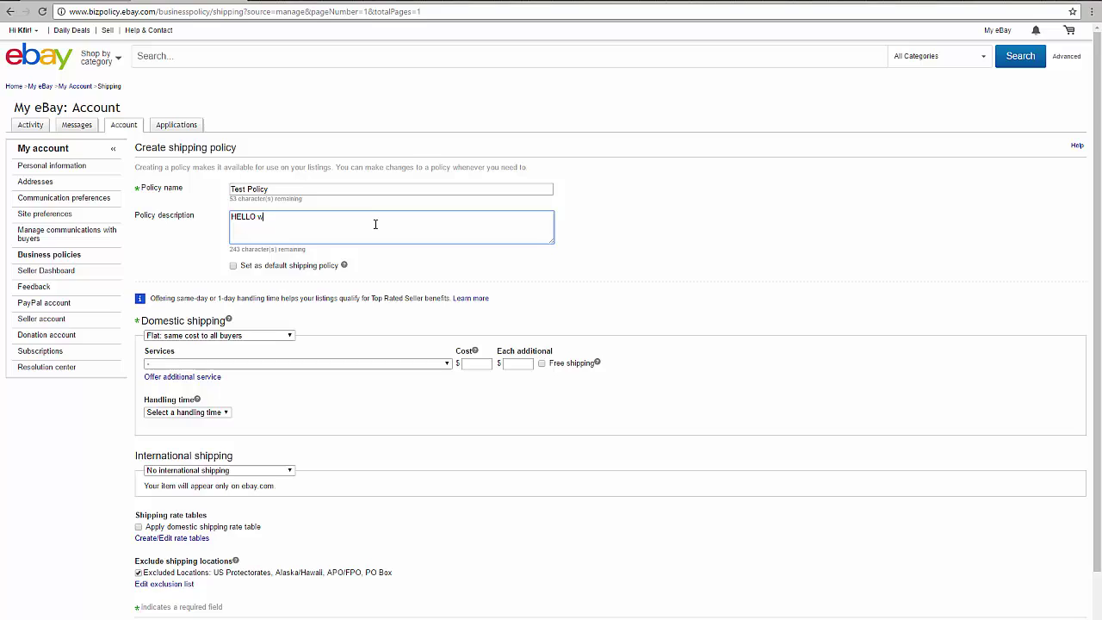
{"action": "key", "text": "BackSpace"}
{"action": "key", "text": "BackSpace"}
{"action": "key", "text": "BackSpace"}
{"action": "key", "text": "BackSpace"}
{"action": "key", "text": "BackSpace"}
{"action": "key", "text": "BackSpace"}
{"action": "key", "text": "BackSpace"}
{"action": "type", "text": "EL"}
{"action": "key", "text": "BackSpace"}
{"action": "key", "text": "BackSpace"}
{"action": "type", "text": "ello World Polic"}
Step: Review the domestic shipping cost types and the available shipping services
{"action": "scroll", "coordinate": [367, 241], "scroll_direction": "down", "scroll_amount": 1}
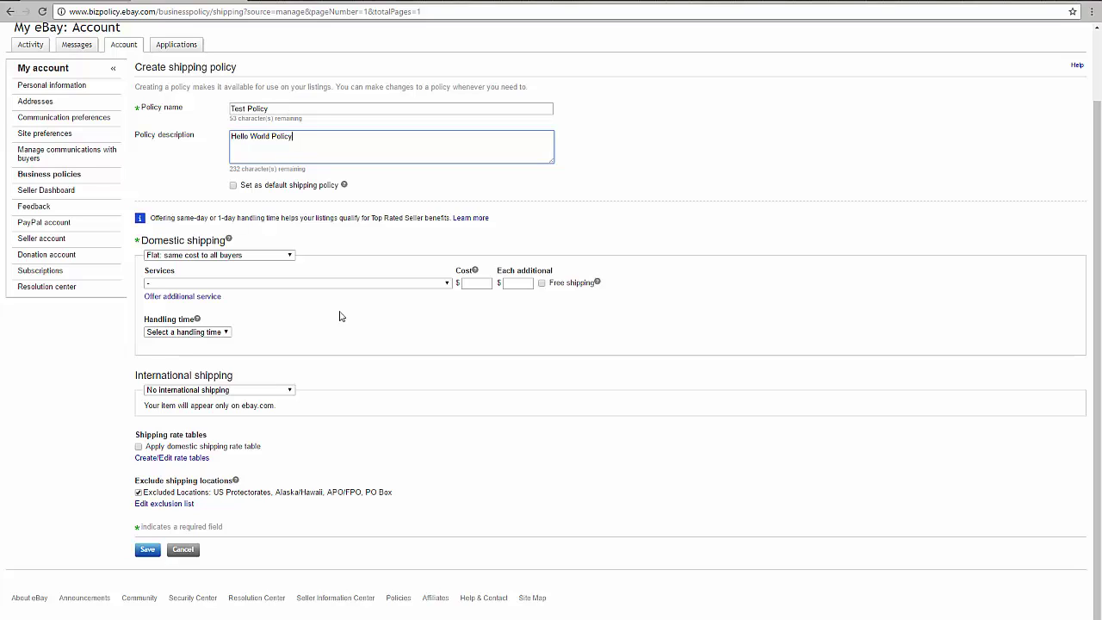
{"action": "left_click", "coordinate": [267, 256]}
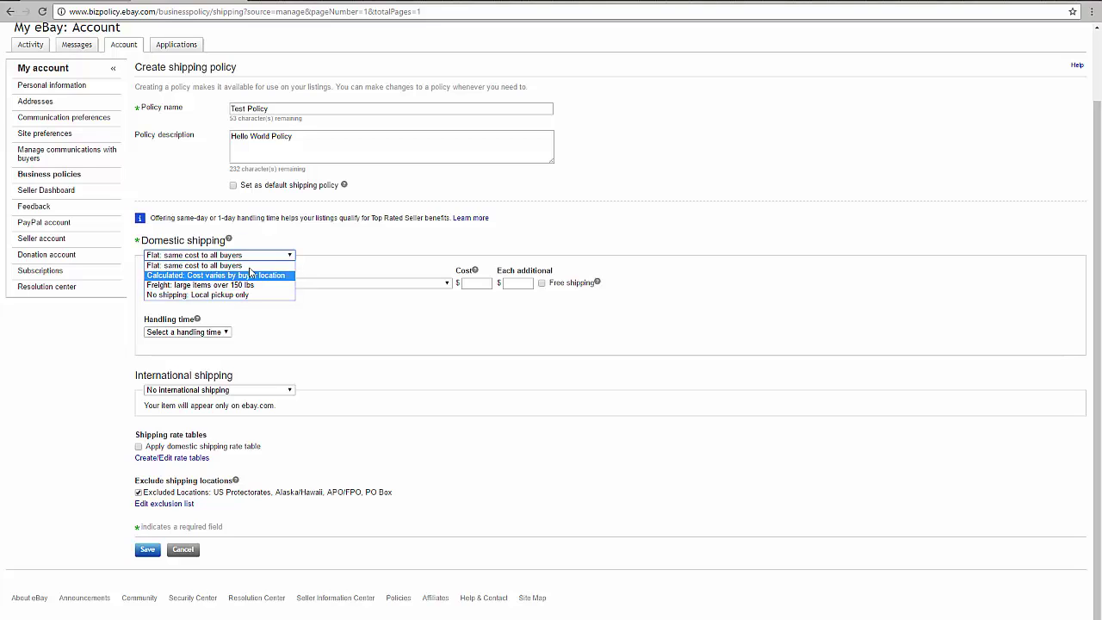
{"action": "left_click", "coordinate": [336, 250]}
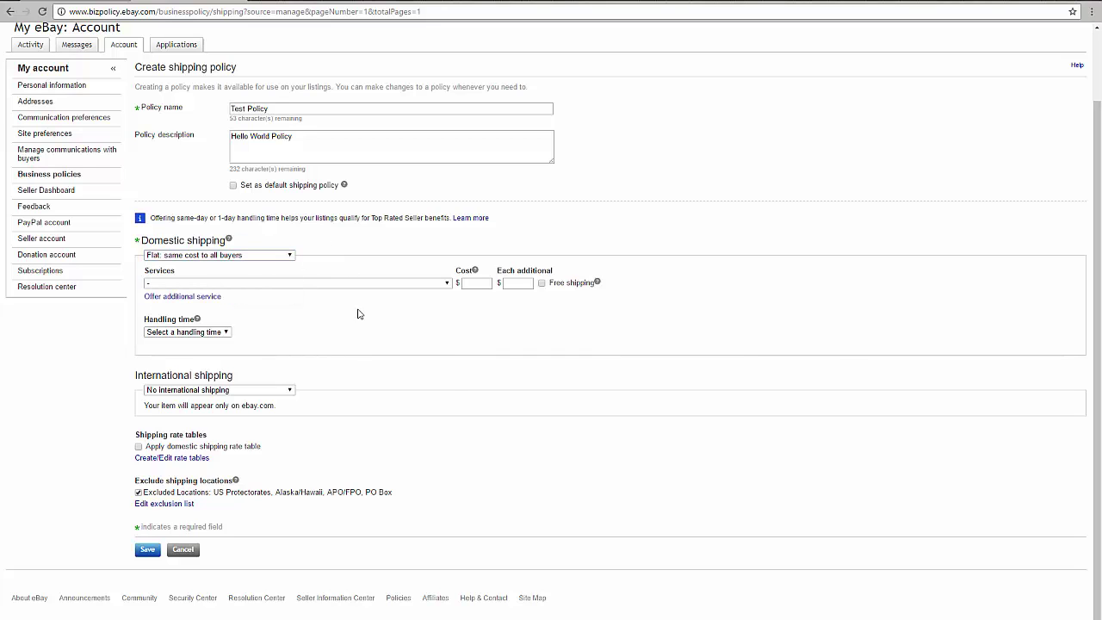
{"action": "left_click", "coordinate": [376, 288]}
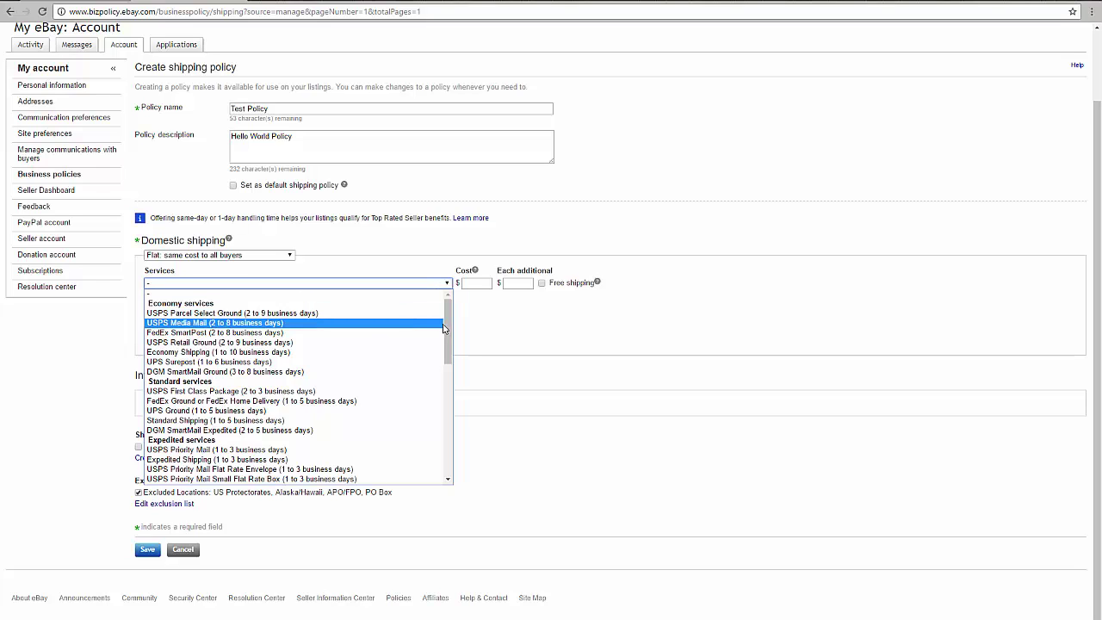
{"action": "left_click_drag", "start_coordinate": [448, 319], "coordinate": [447, 332]}
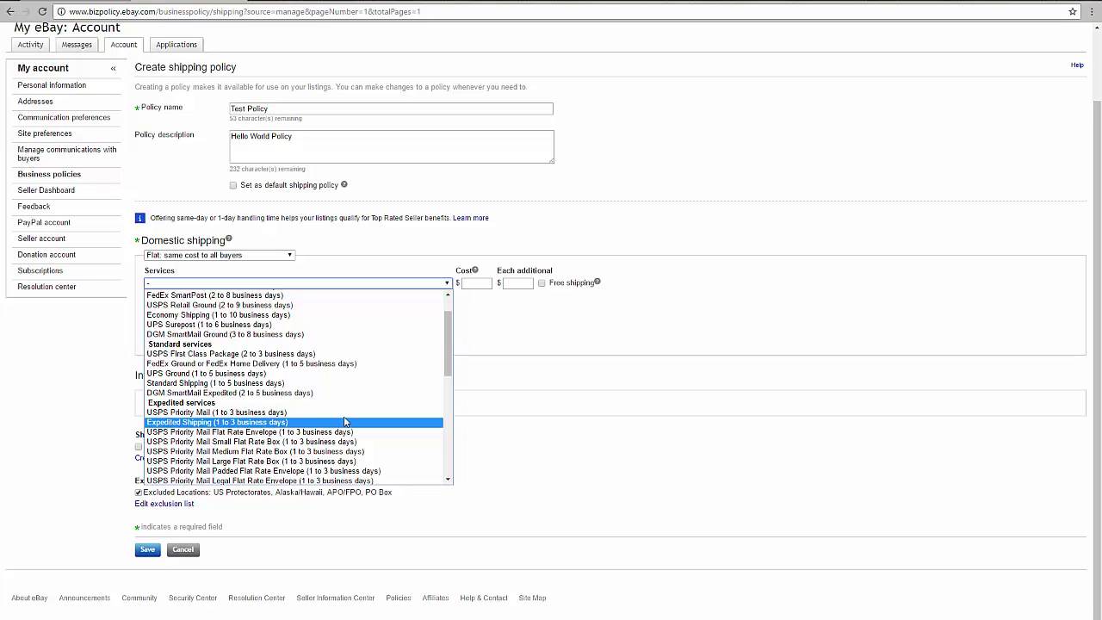
{"action": "left_click", "coordinate": [655, 421]}
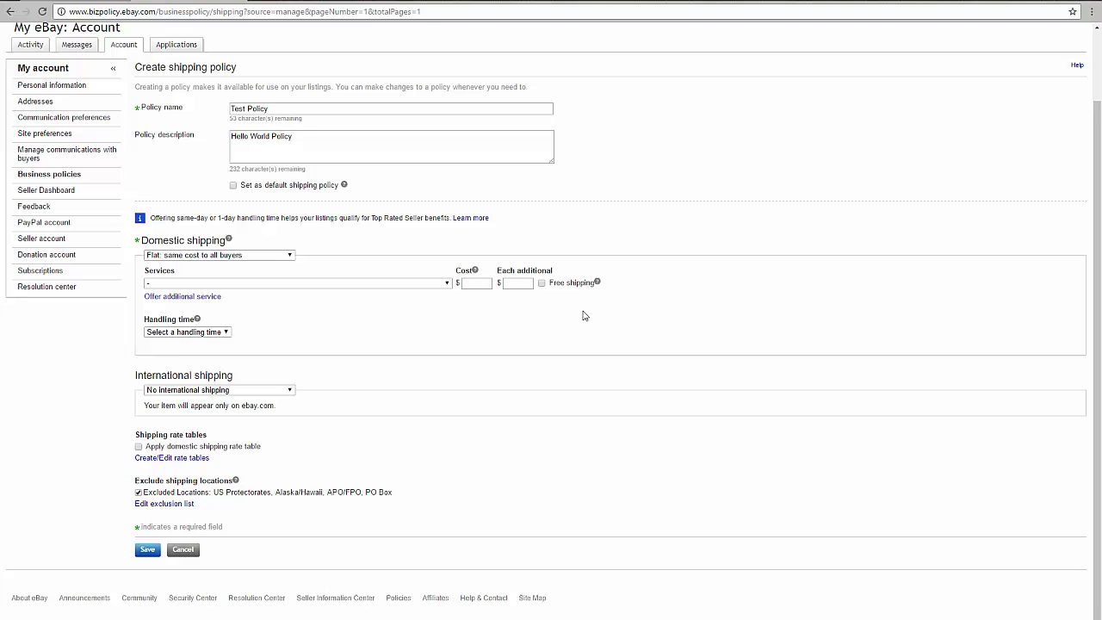
Step: Set domestic shipping to free Expedited Shipping (1 to 3 business days) with a handling time of 3 business days
{"action": "left_click", "coordinate": [295, 283]}
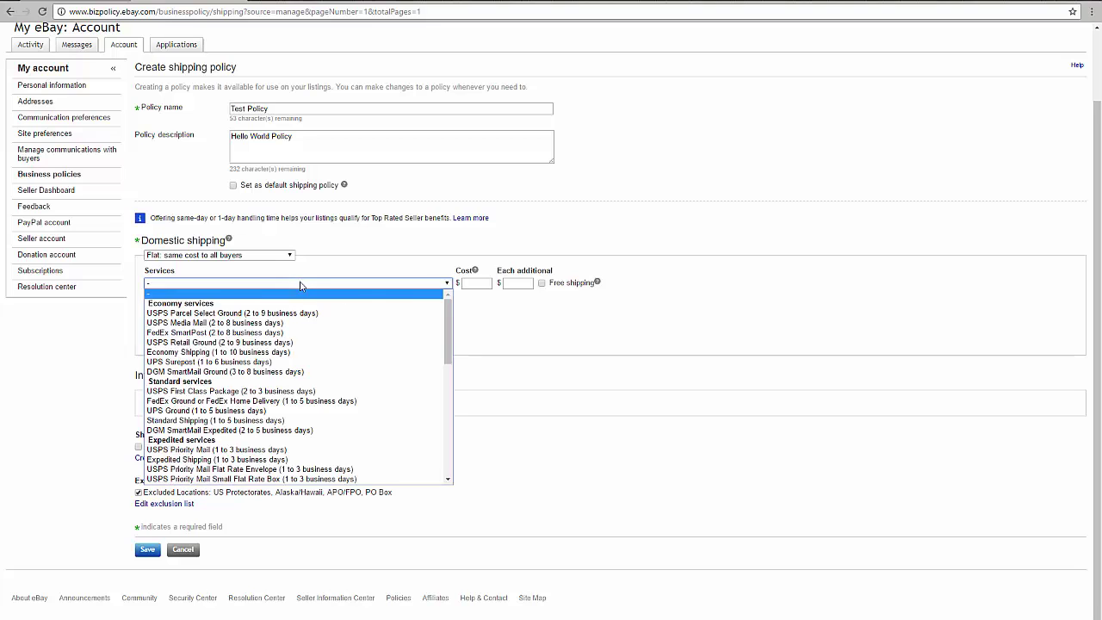
{"action": "left_click", "coordinate": [250, 459]}
{"action": "left_click", "coordinate": [543, 284]}
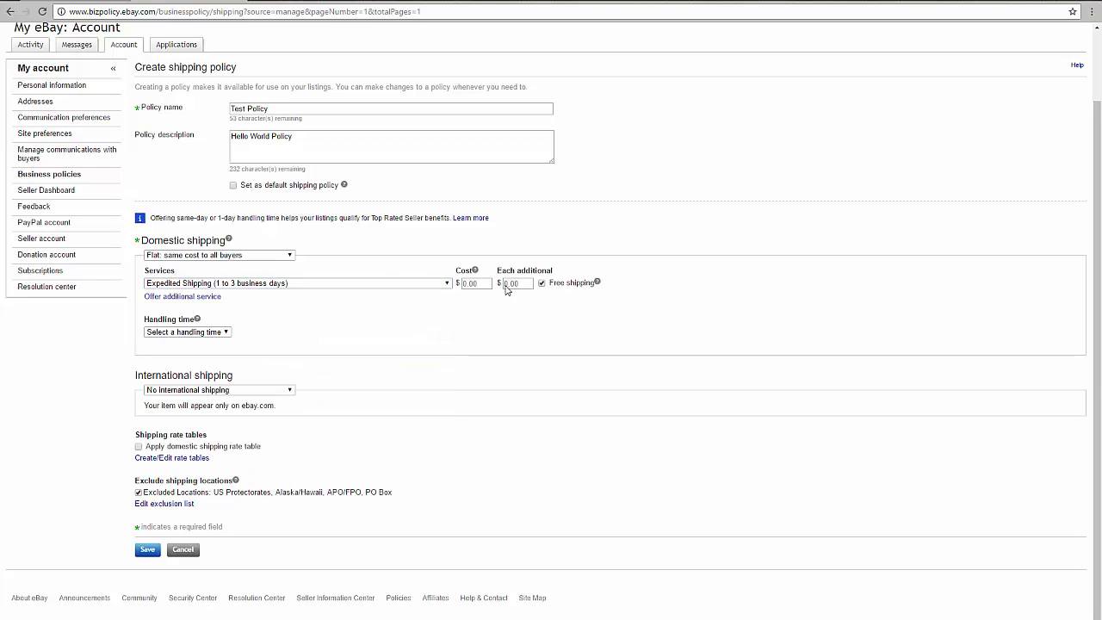
{"action": "left_click", "coordinate": [224, 333]}
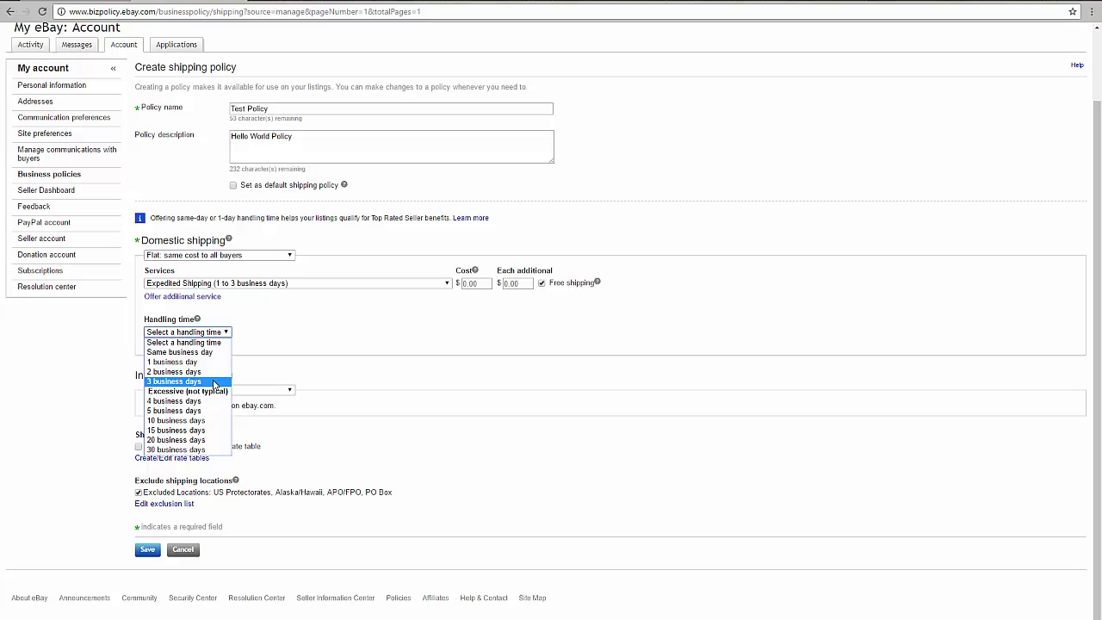
{"action": "left_click", "coordinate": [214, 381]}
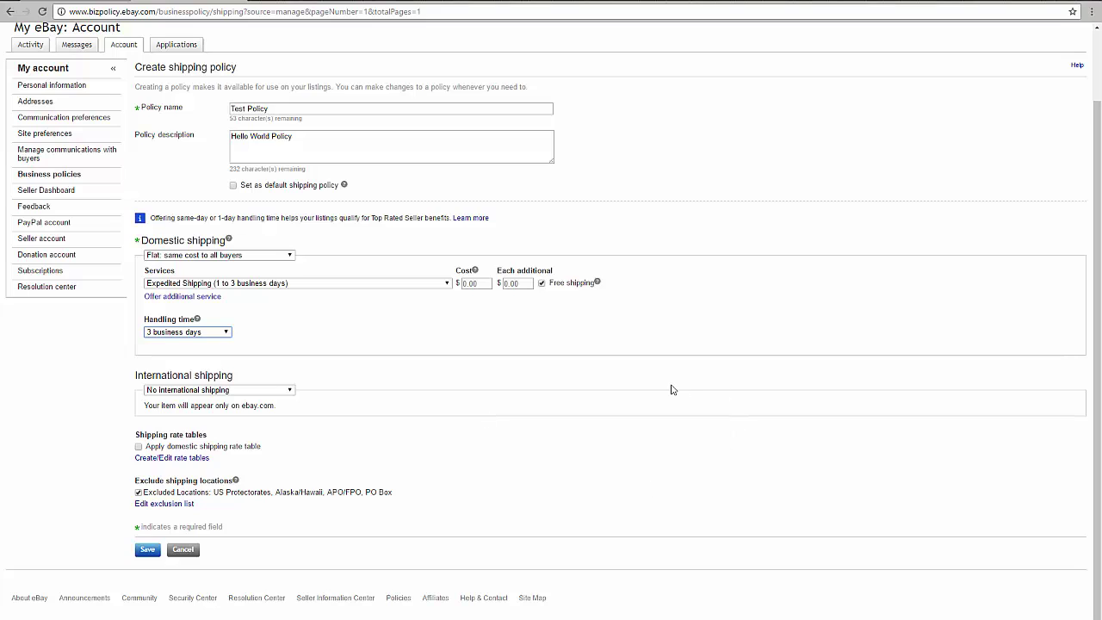
Step: Check the international shipping options and the location exclusion list, and save the shipping policy
{"action": "left_click", "coordinate": [228, 390]}
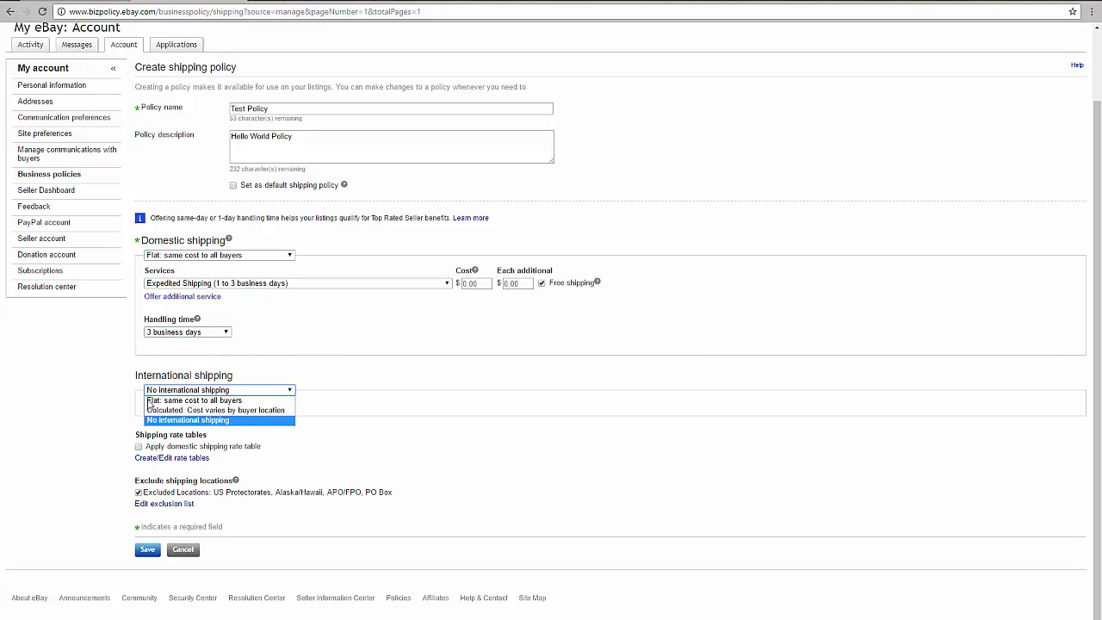
{"action": "left_click", "coordinate": [508, 434]}
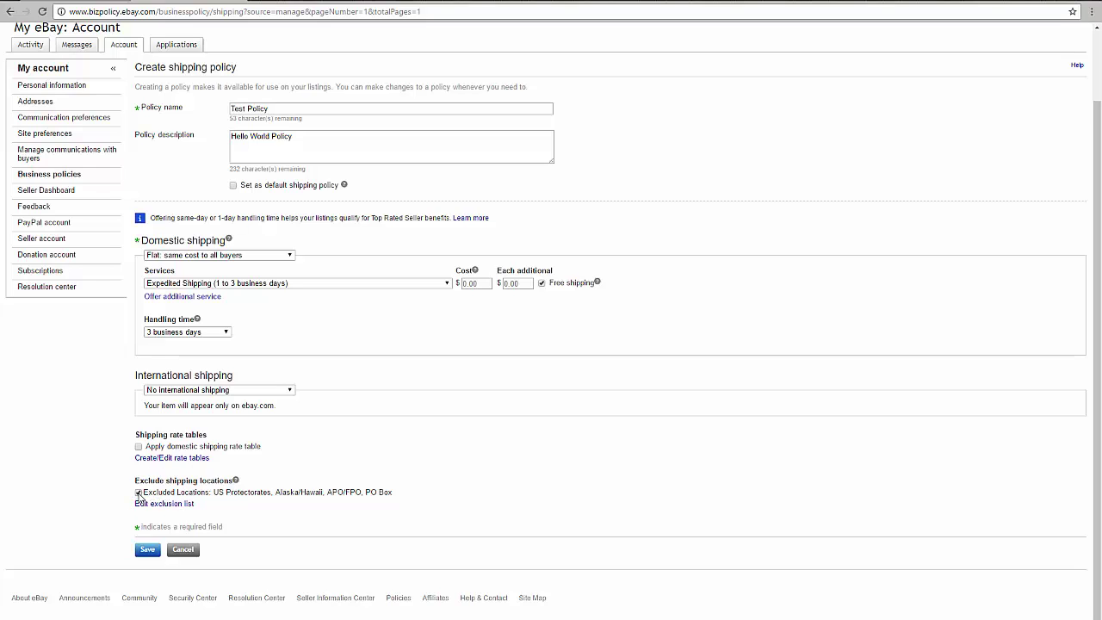
{"action": "left_click", "coordinate": [149, 505]}
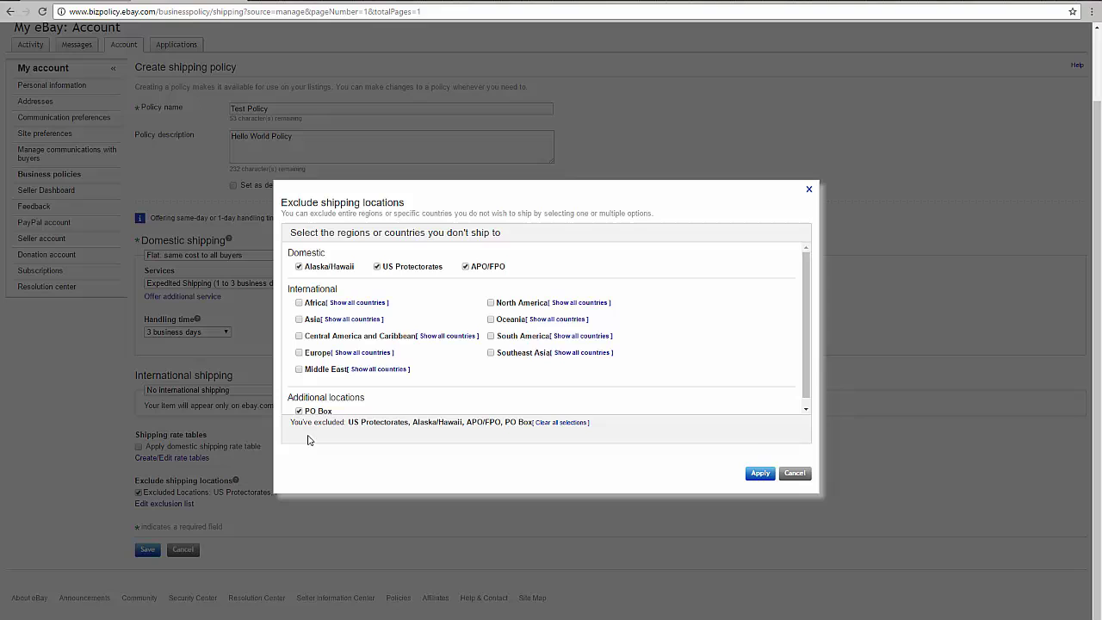
{"action": "left_click", "coordinate": [804, 478]}
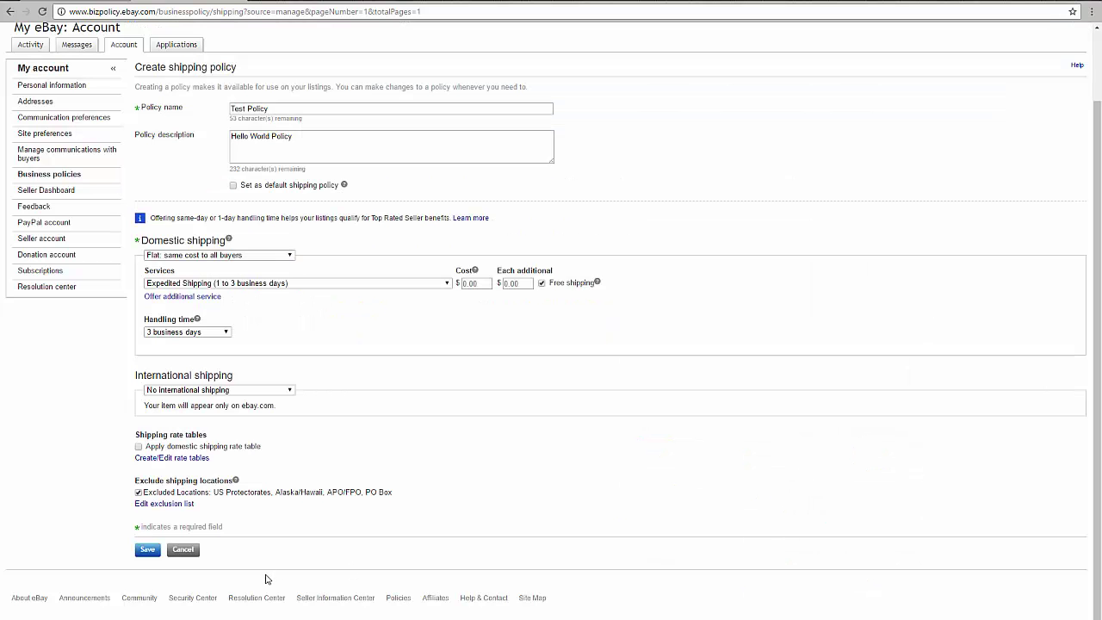
{"action": "left_click", "coordinate": [148, 551]}
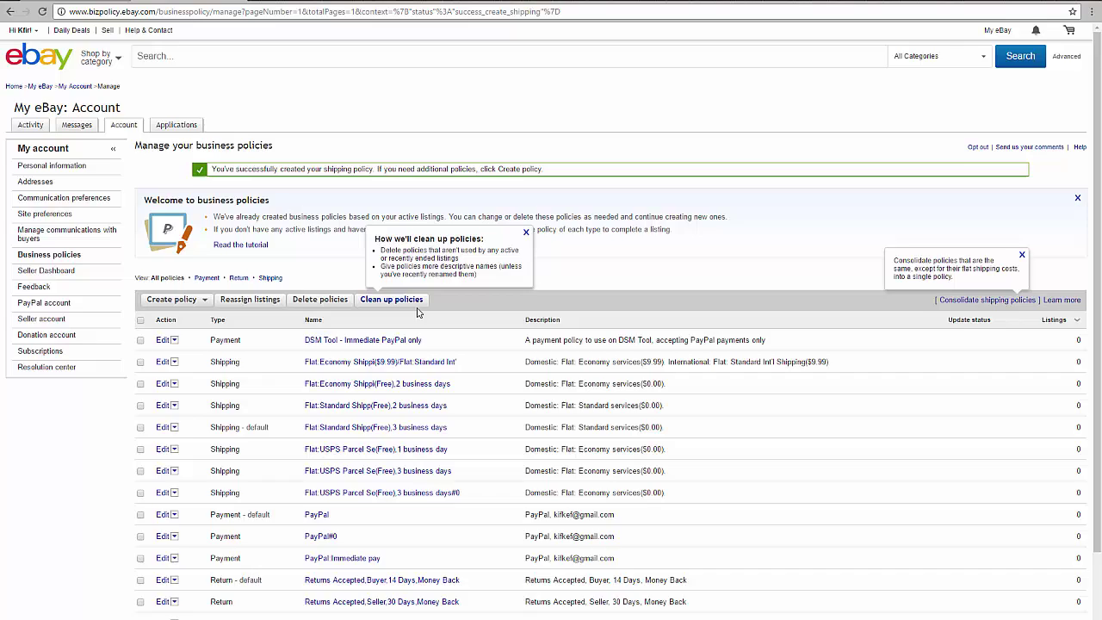
Step: Select three existing shipping policies and the PayPal#0 payment policy in the business policies list
{"action": "scroll", "coordinate": [369, 529], "scroll_direction": "down", "scroll_amount": 2}
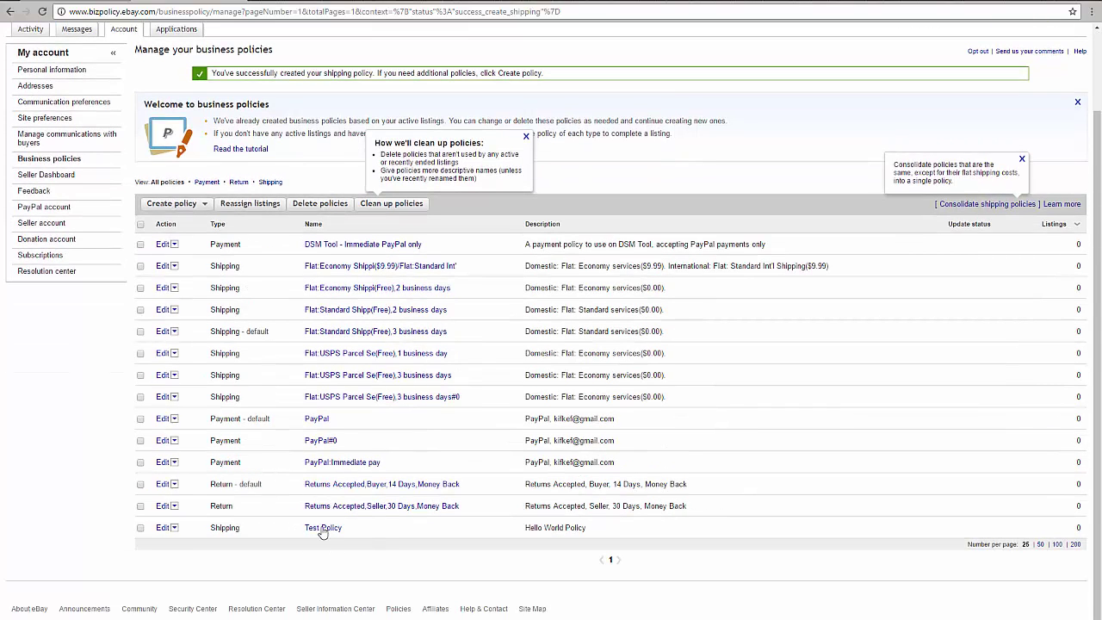
{"action": "left_click", "coordinate": [141, 266]}
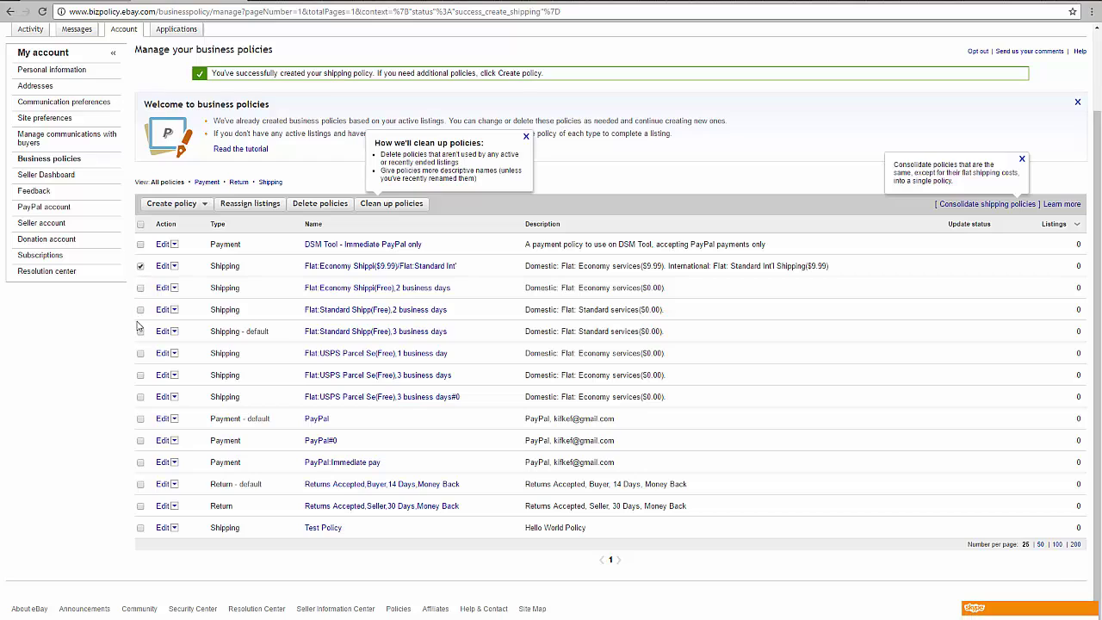
{"action": "left_click", "coordinate": [141, 332]}
{"action": "left_click", "coordinate": [141, 398]}
{"action": "left_click", "coordinate": [141, 440]}
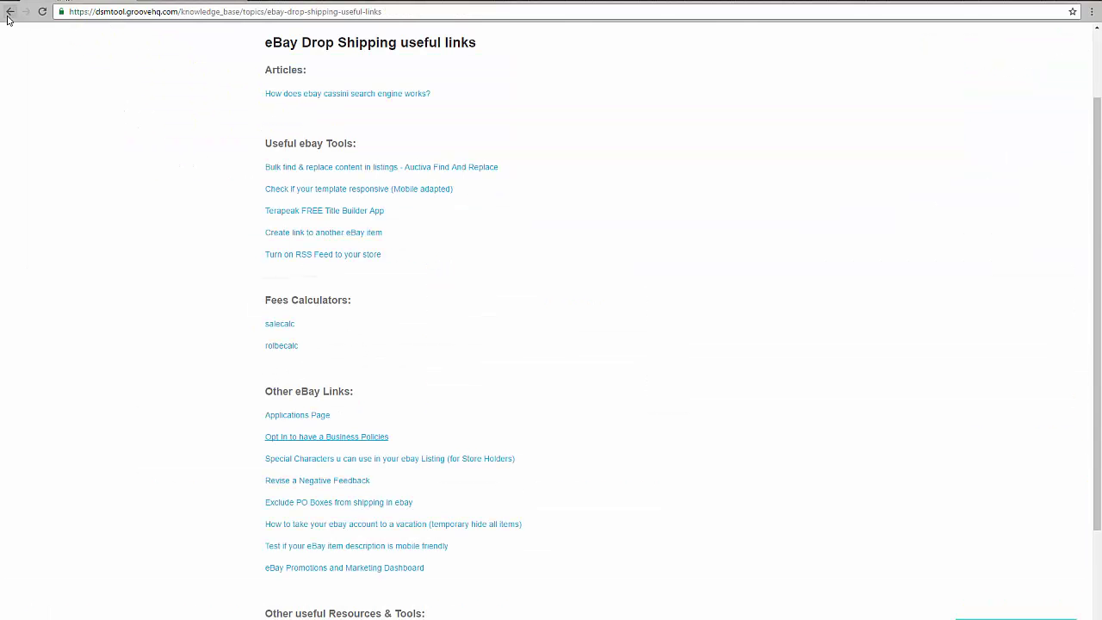
Step: Return to the DSM Tool account settings, refresh the ebay.com business policies list and check the default payment policy choices
{"action": "left_click", "coordinate": [9, 12]}
{"action": "left_click", "coordinate": [10, 12]}
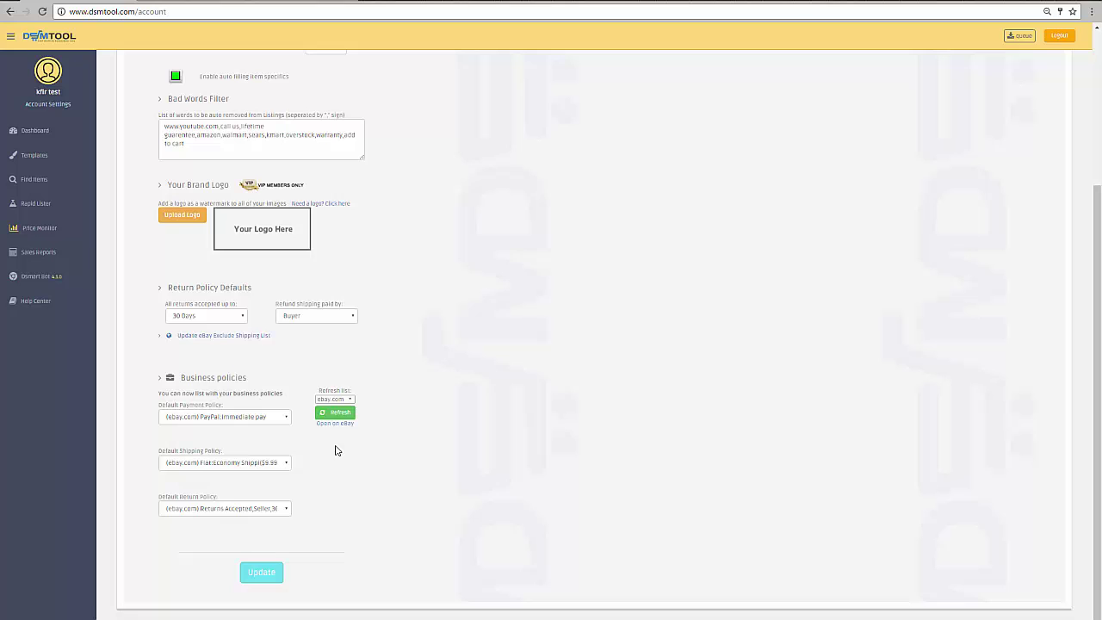
{"action": "left_click", "coordinate": [341, 415]}
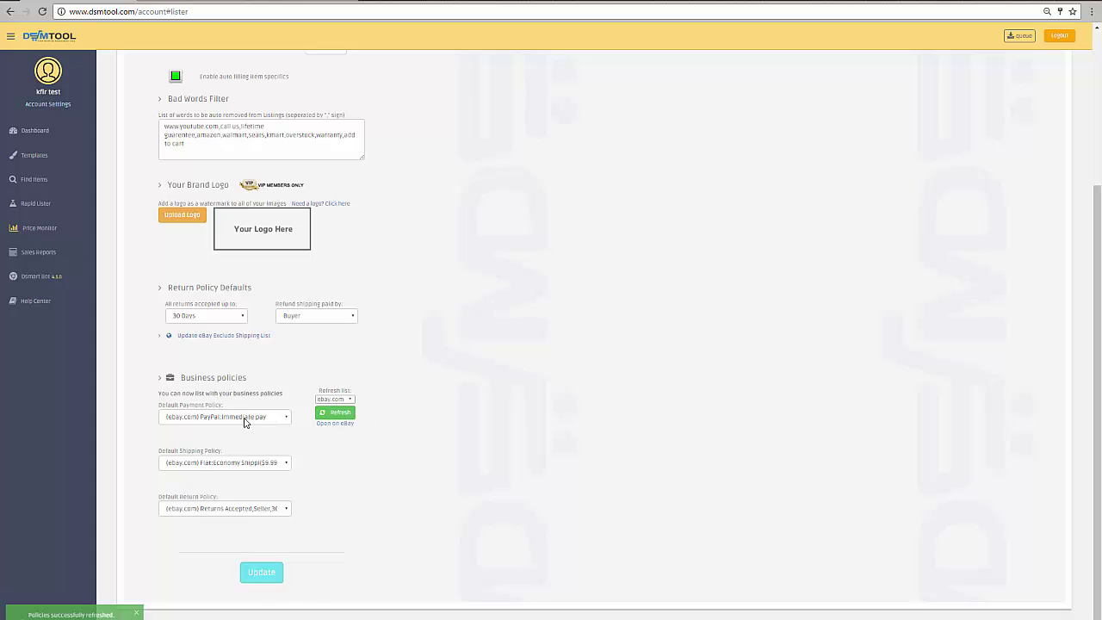
{"action": "left_click", "coordinate": [244, 420]}
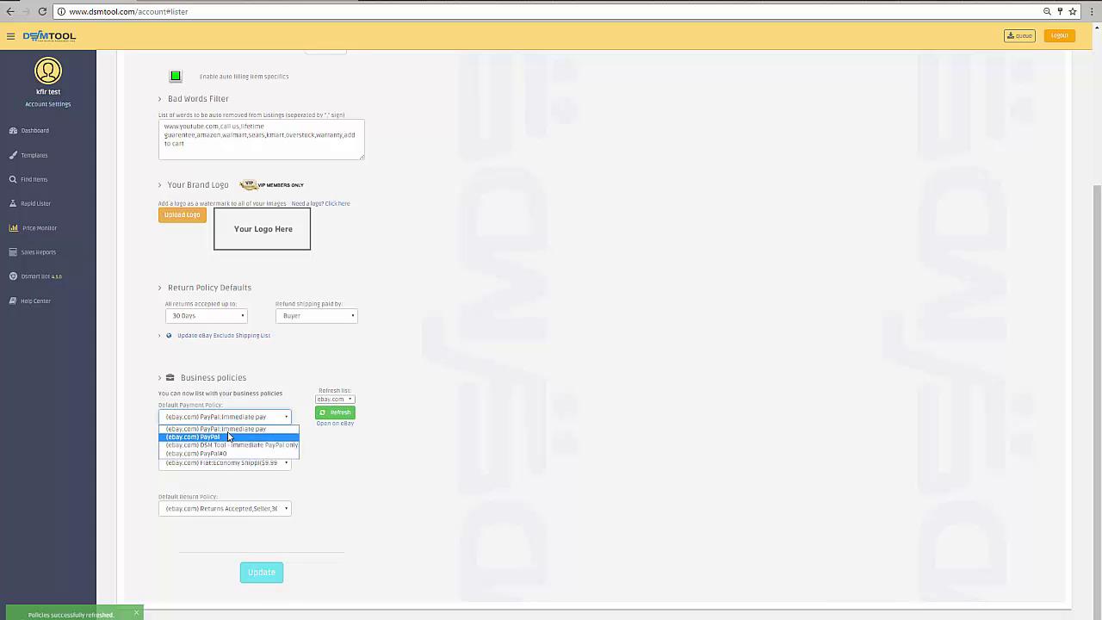
{"action": "left_click", "coordinate": [257, 403]}
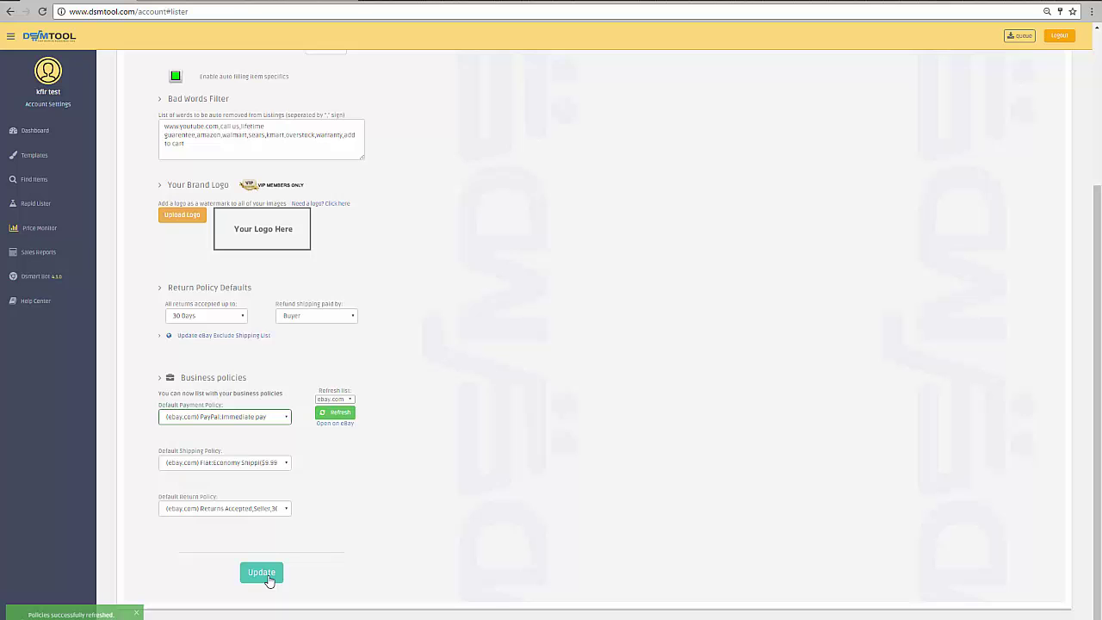
Step: Open Rapid Lister and paste the Amazon link of the Rainbow Stacker Teether as the single item's source link
{"action": "left_click", "coordinate": [39, 214]}
{"action": "left_click", "coordinate": [286, 11]}
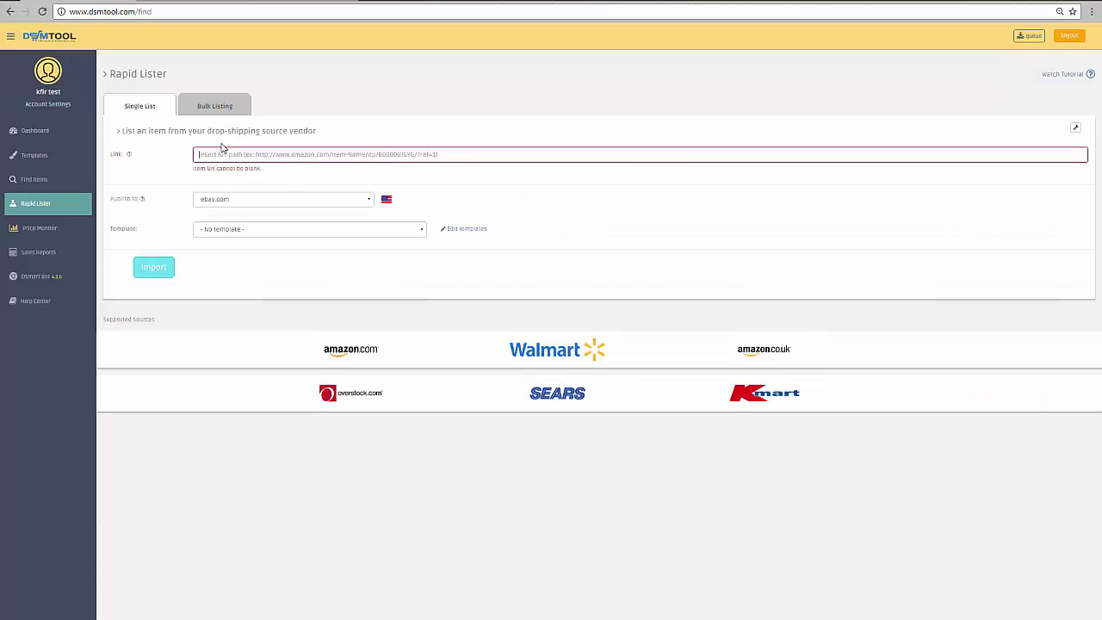
{"action": "left_click", "coordinate": [221, 154]}
{"action": "key", "text": "ctrl+v"}
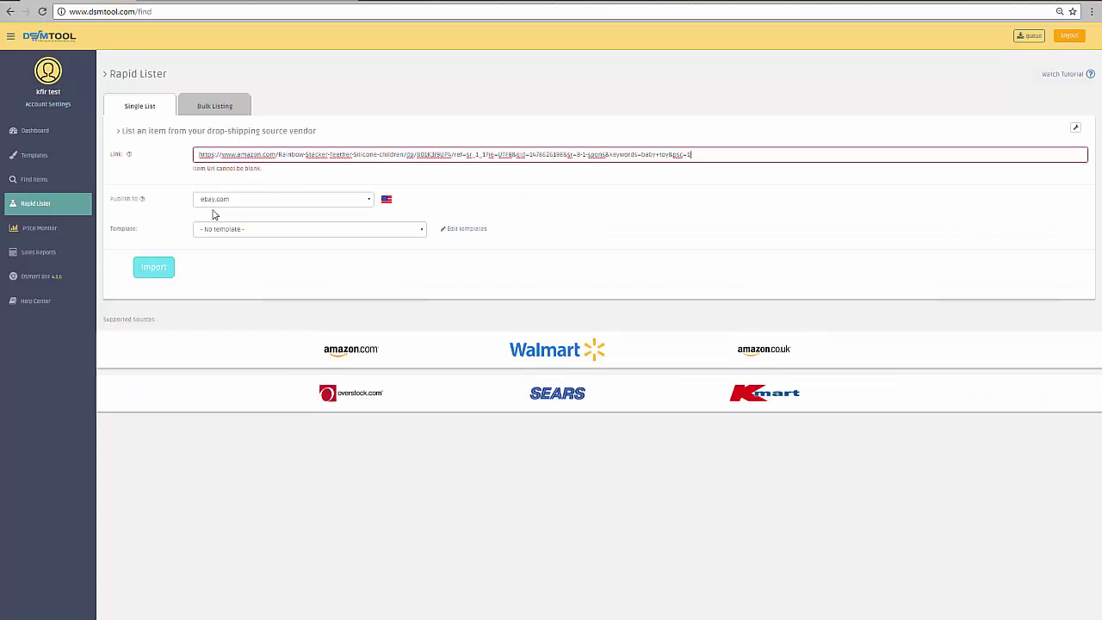
Step: Import the Amazon item into a new ebay.com listing with no template and go to its automatically filled listing properties
{"action": "left_click", "coordinate": [155, 271]}
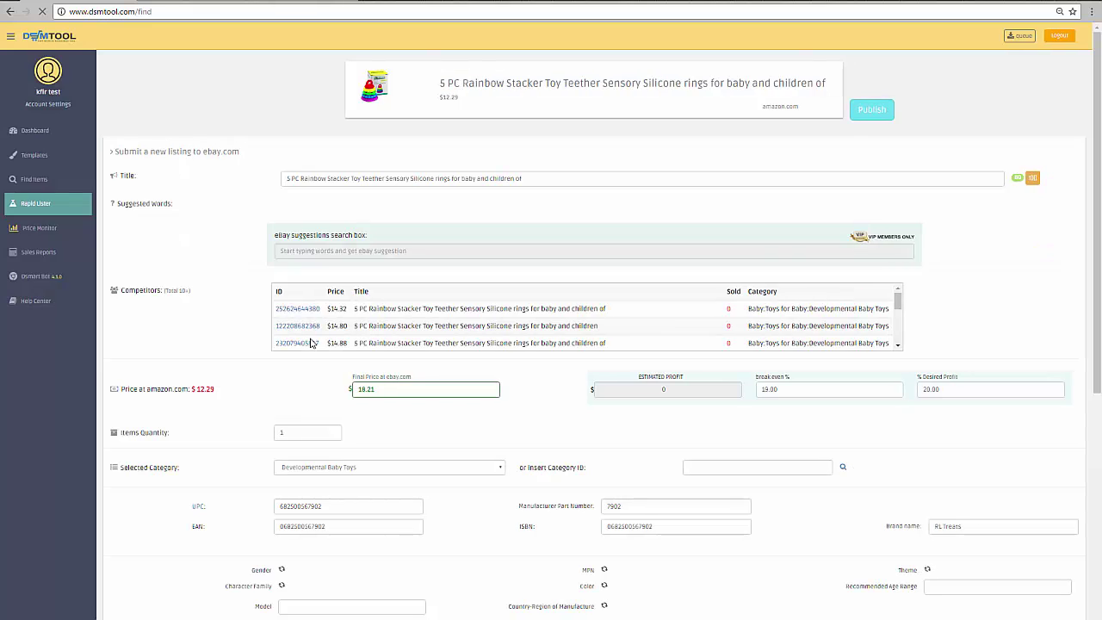
{"action": "scroll", "coordinate": [310, 342], "scroll_direction": "down", "scroll_amount": 5}
{"action": "scroll", "coordinate": [278, 439], "scroll_direction": "down", "scroll_amount": 5}
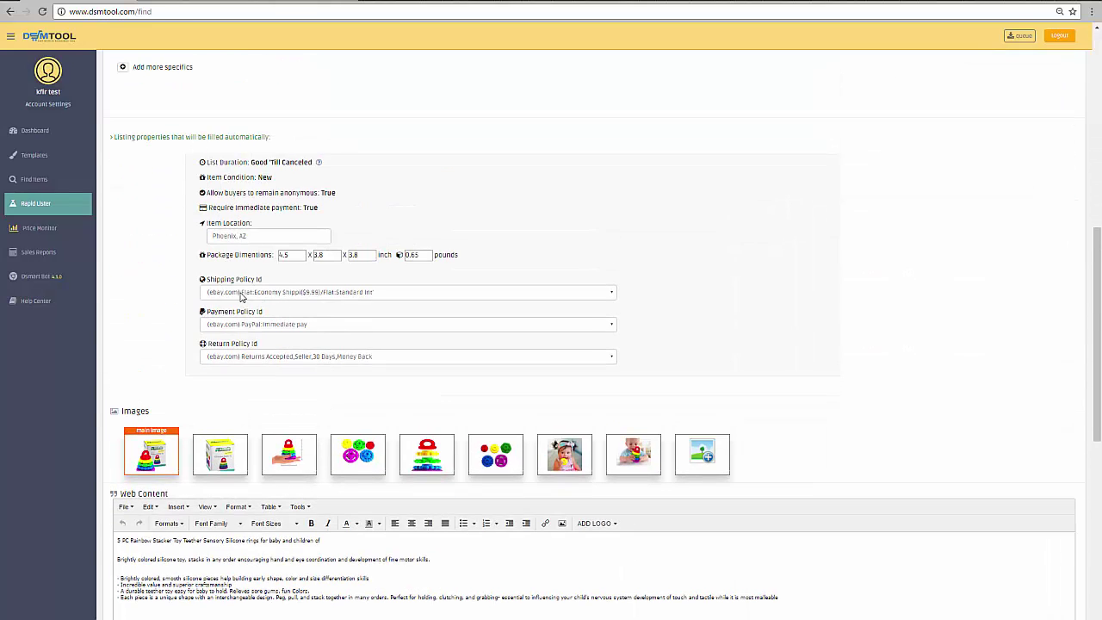
Step: Examine the shipping policies available for the listing, keeping the Flat:Economy Shippi($9.99) policy selected
{"action": "left_click", "coordinate": [305, 295]}
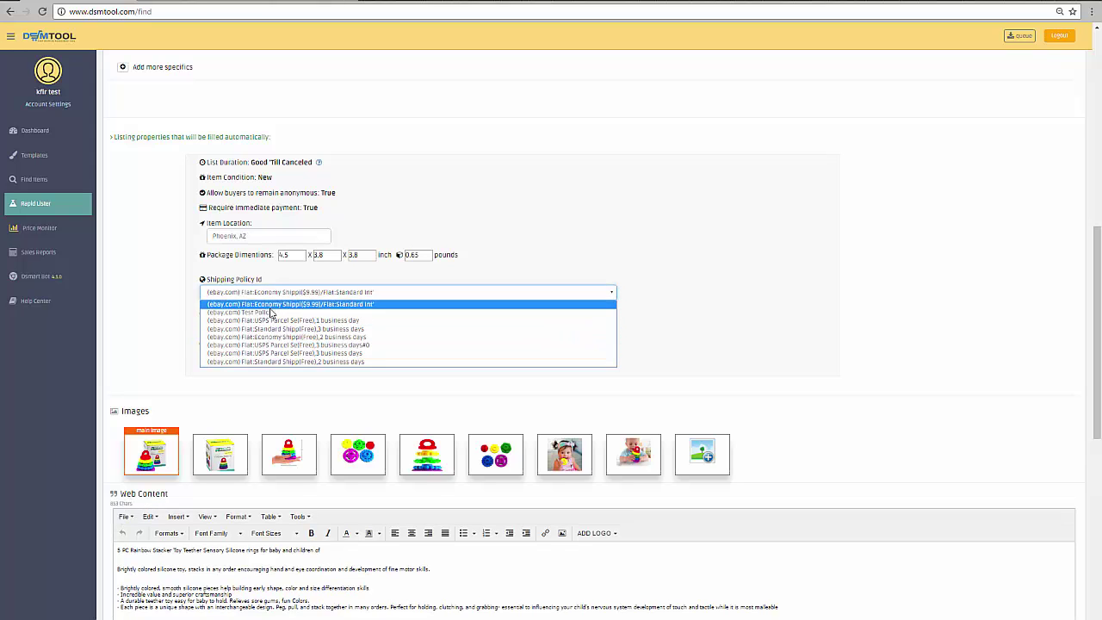
{"action": "left_click", "coordinate": [151, 272]}
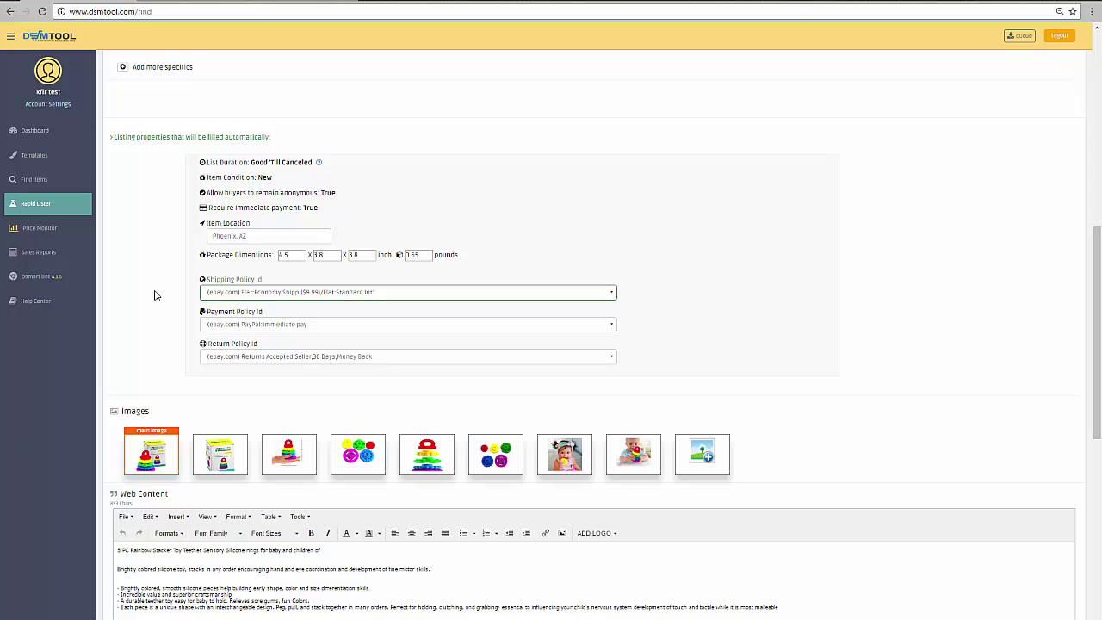
{"action": "left_click", "coordinate": [336, 295]}
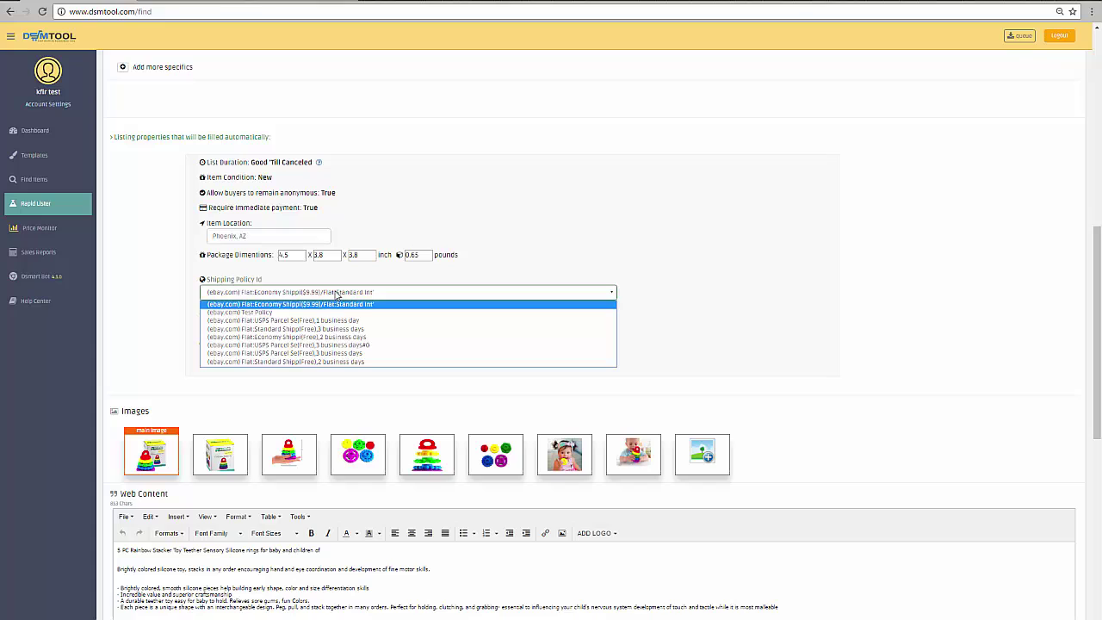
{"action": "left_click", "coordinate": [337, 281]}
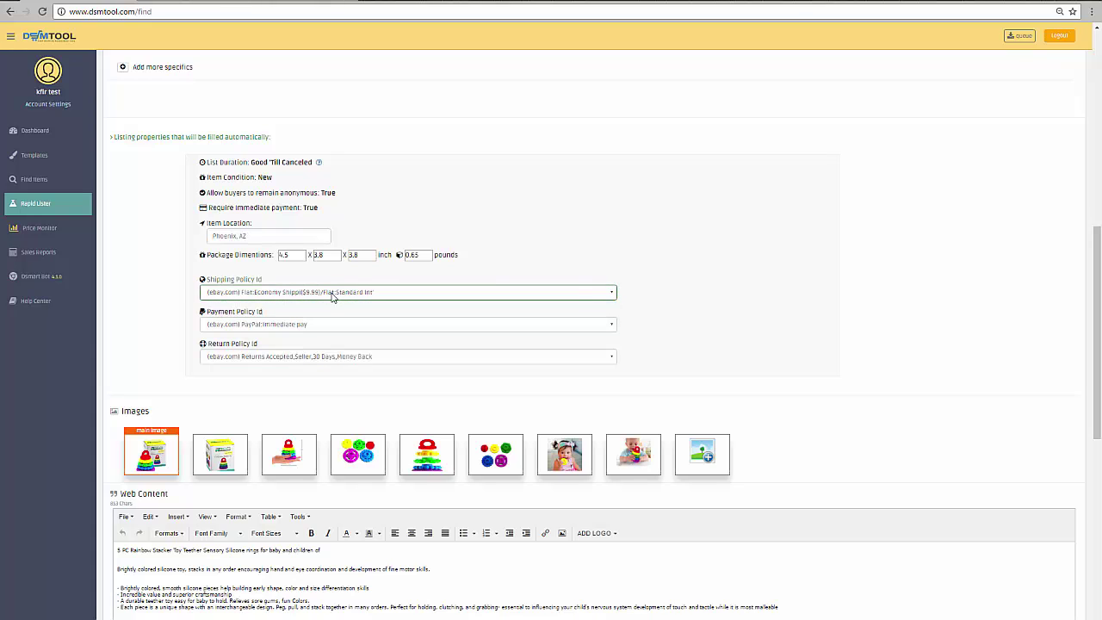
{"action": "left_click", "coordinate": [331, 294]}
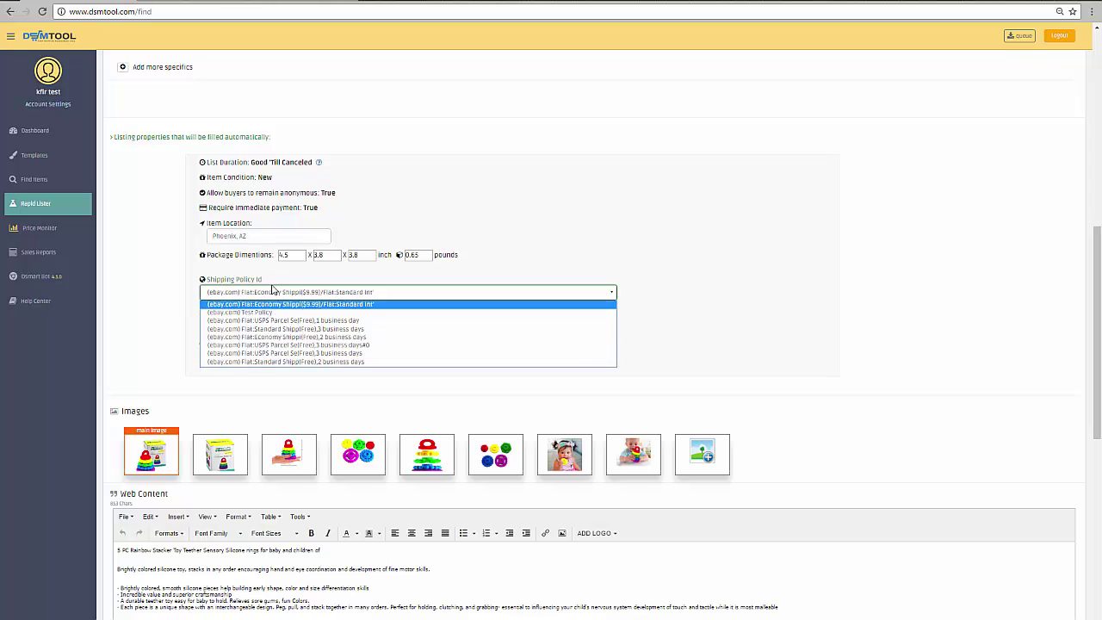
{"action": "left_click", "coordinate": [252, 293]}
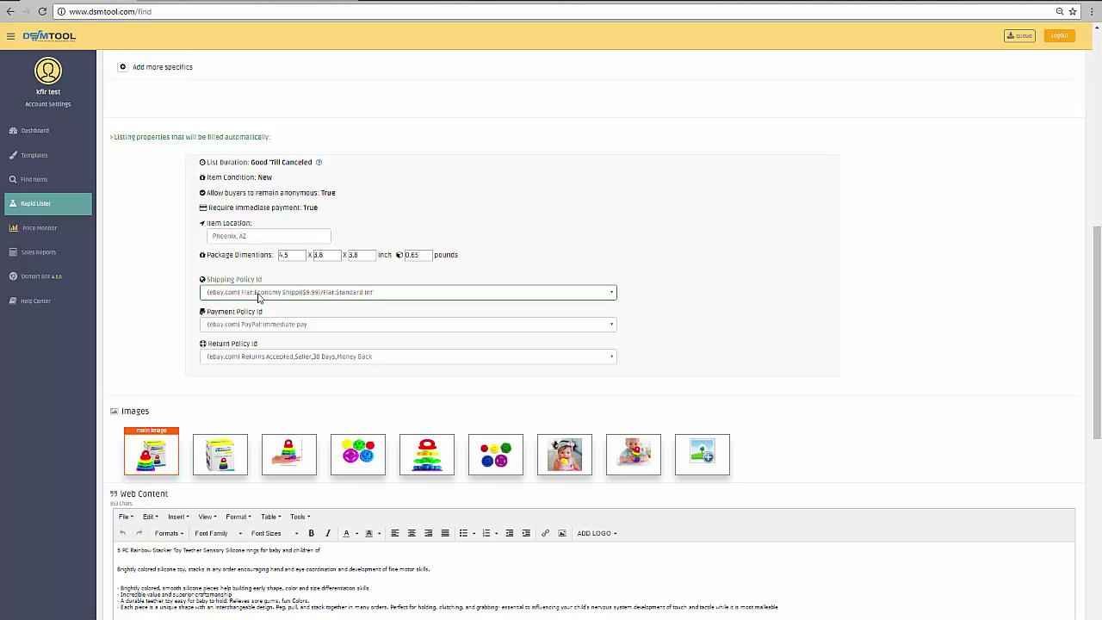
Step: Check the listing's payment and return policy choices, keeping PayPal:Immediate pay and the 30-day seller-paid return policy
{"action": "left_click", "coordinate": [267, 325]}
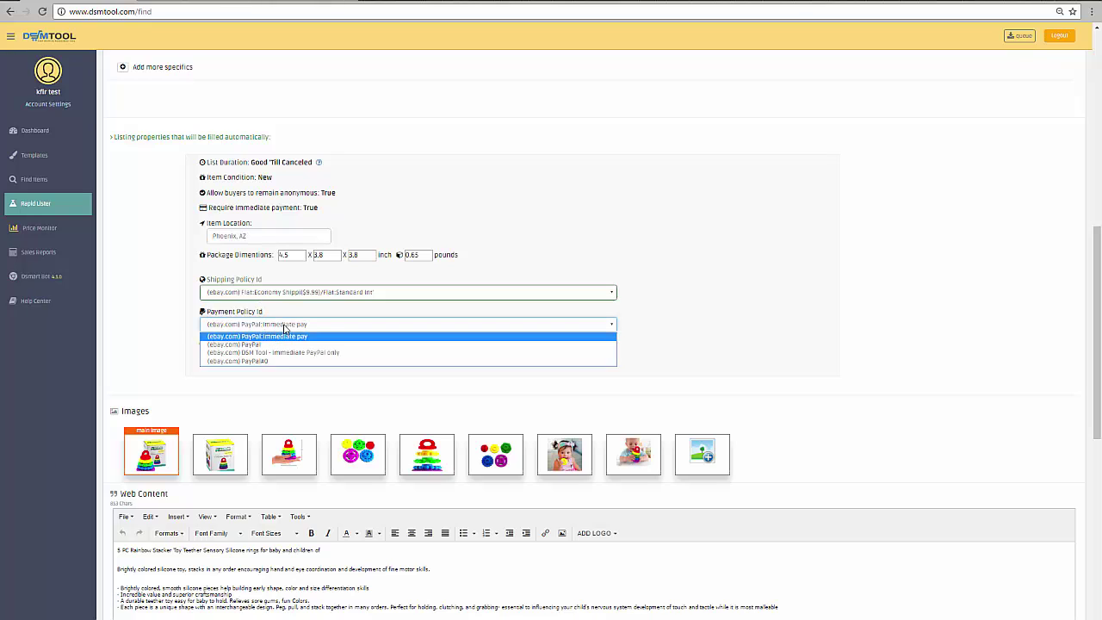
{"action": "left_click", "coordinate": [813, 316]}
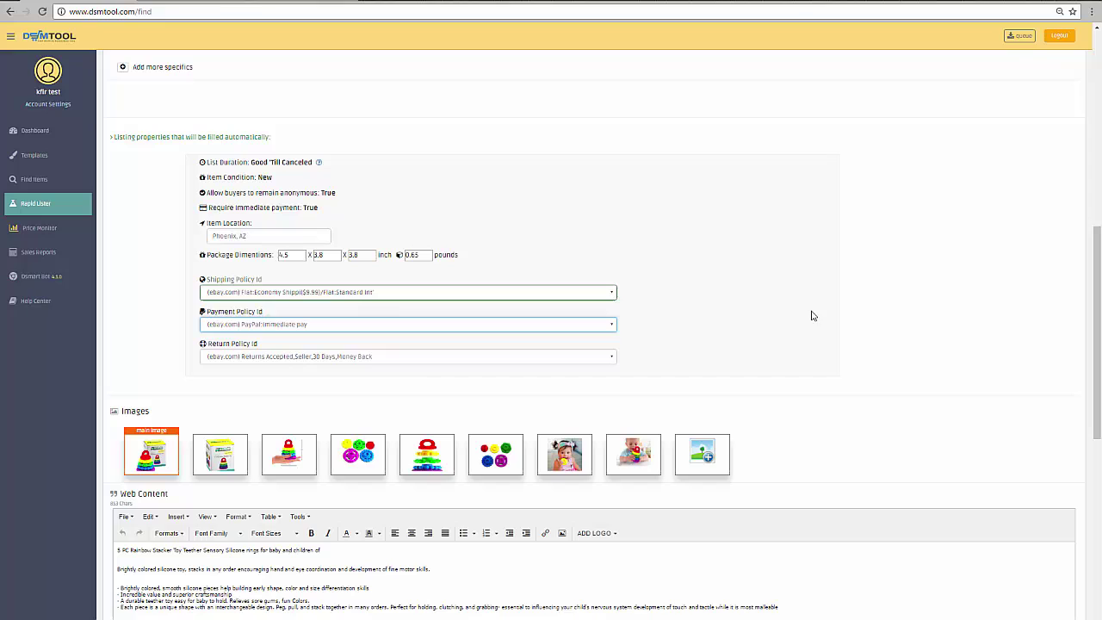
{"action": "left_click", "coordinate": [240, 354]}
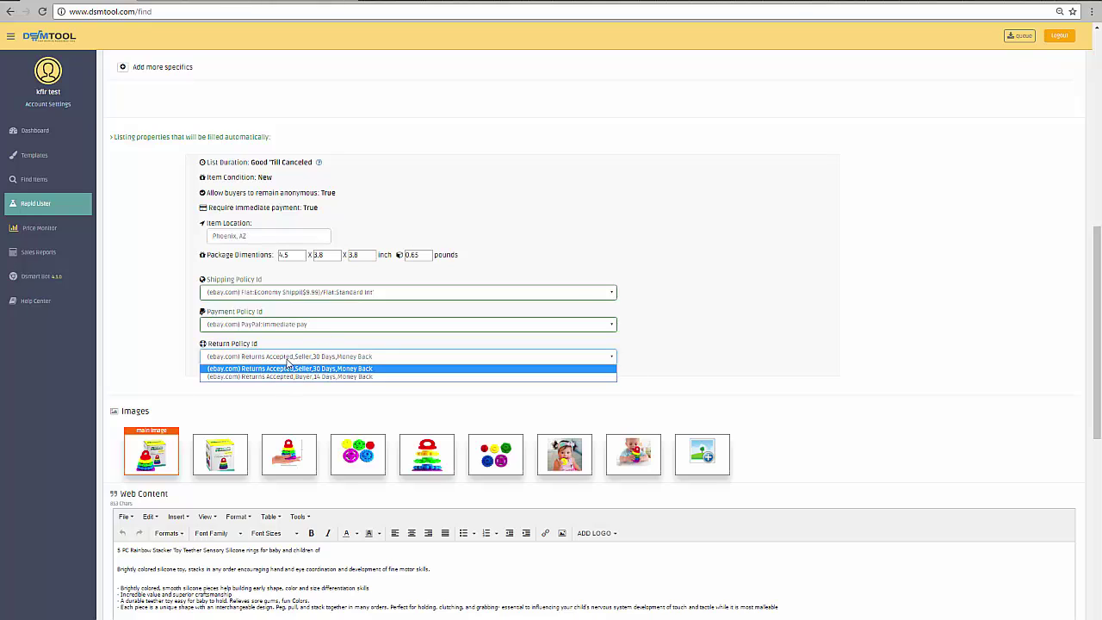
{"action": "left_click", "coordinate": [713, 382]}
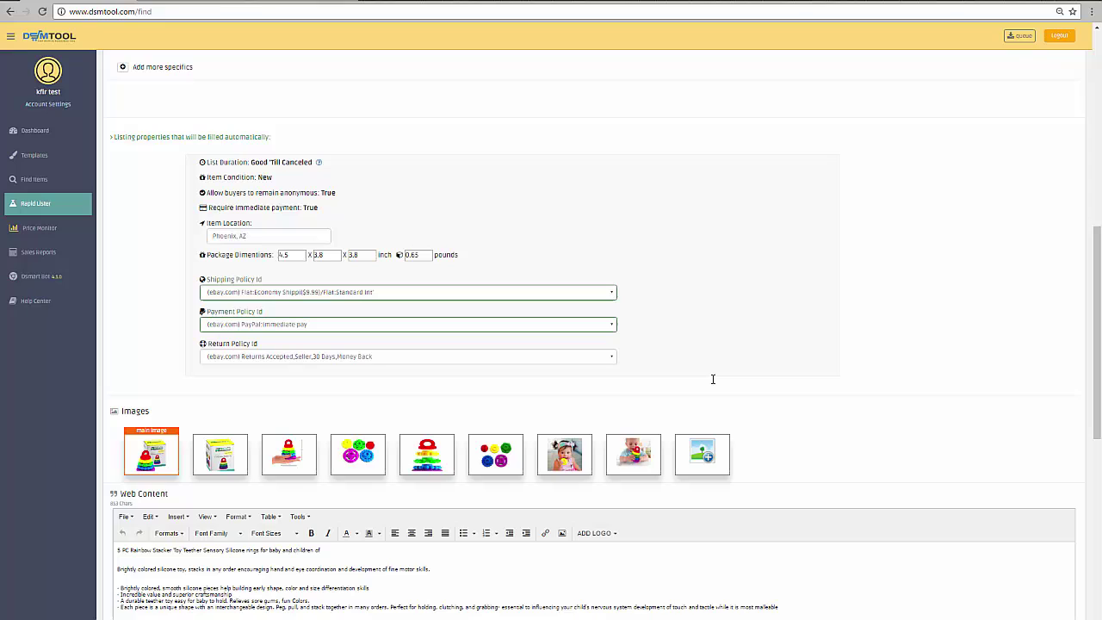